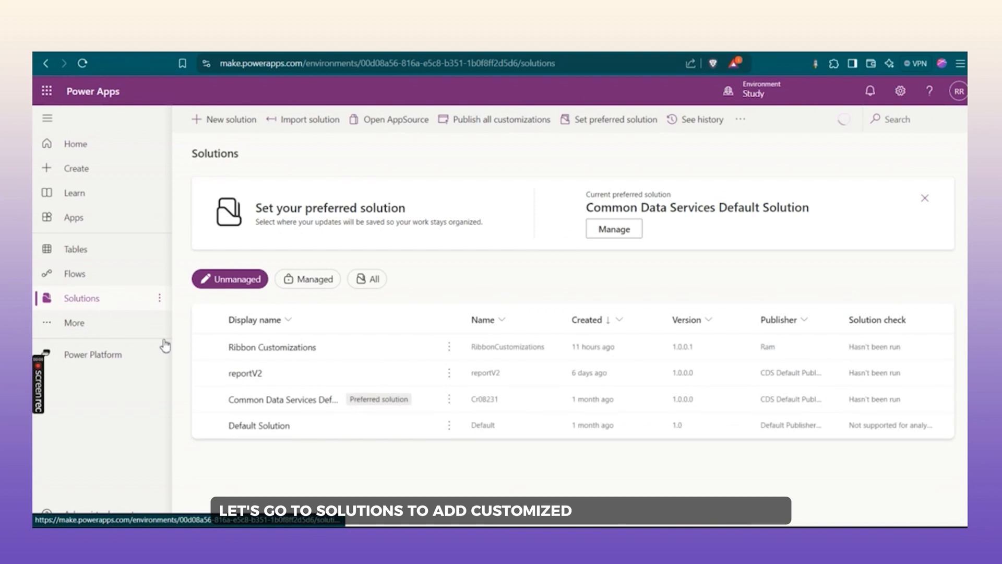
# - Open the Sales Hub app of the Ribbon Customizations solution for editing
pyautogui.click(282, 348)
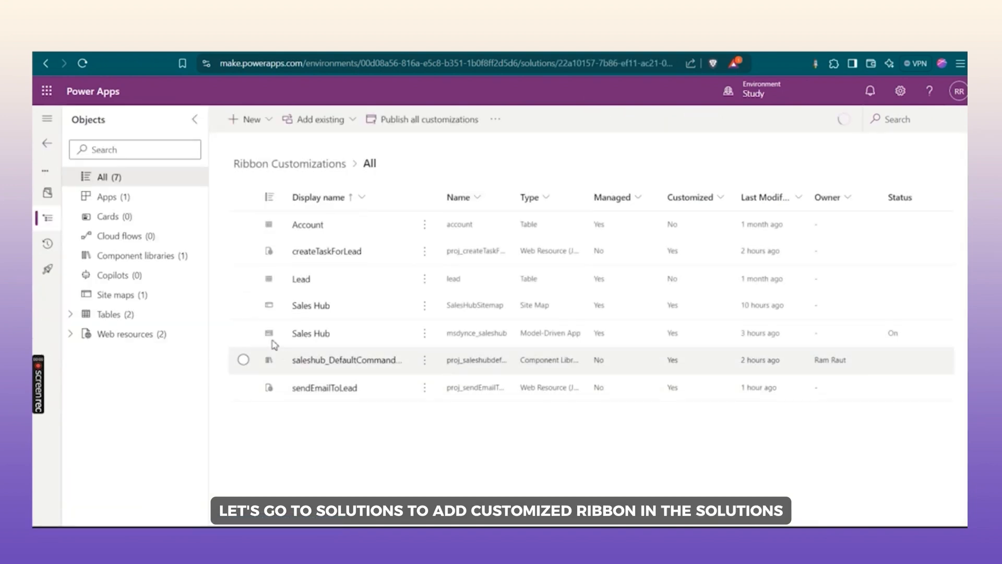
pyautogui.click(114, 199)
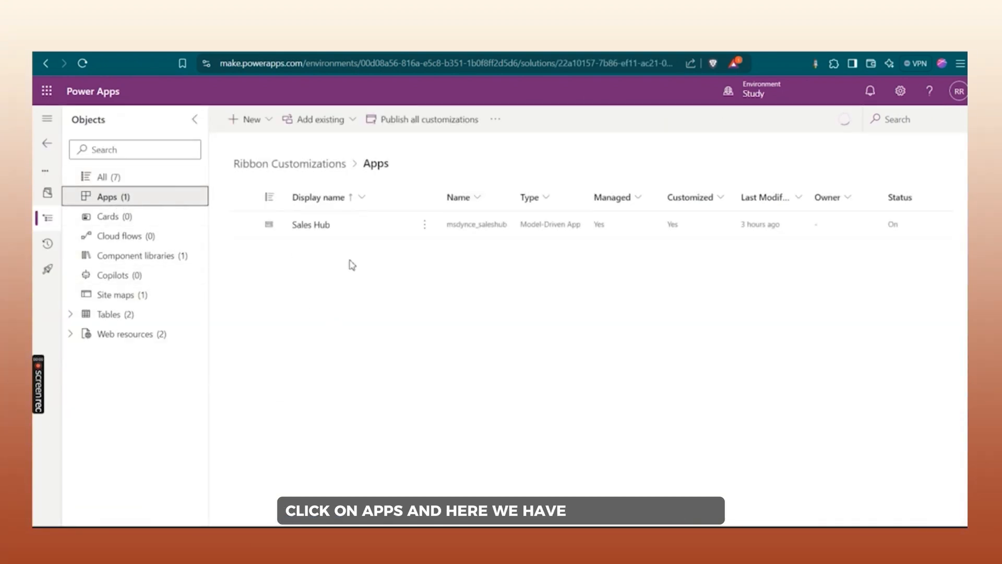
pyautogui.click(429, 230)
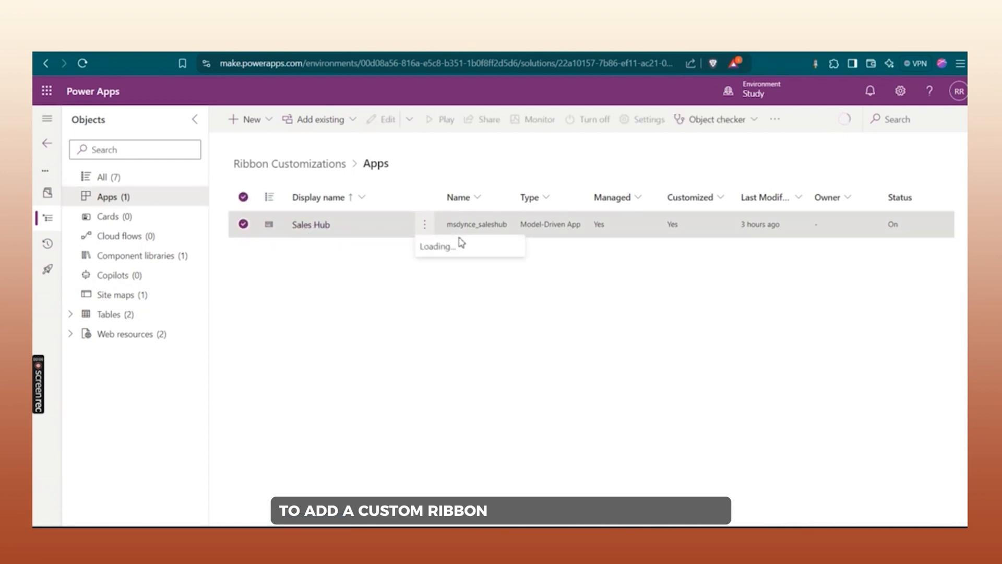
pyautogui.click(459, 259)
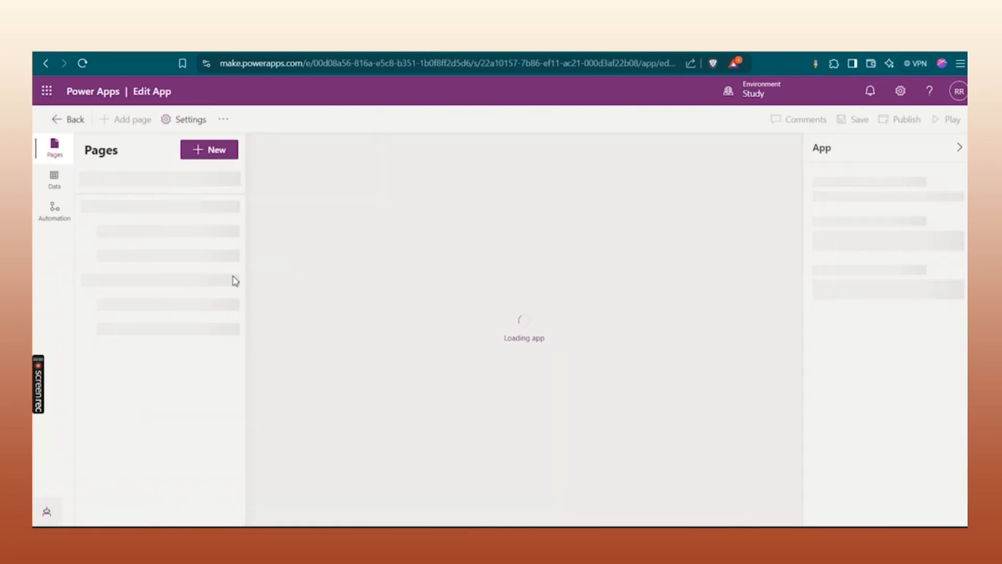
# - Open the Main form command bar of the Leads view for editing
pyautogui.scroll(12, 219, 300)
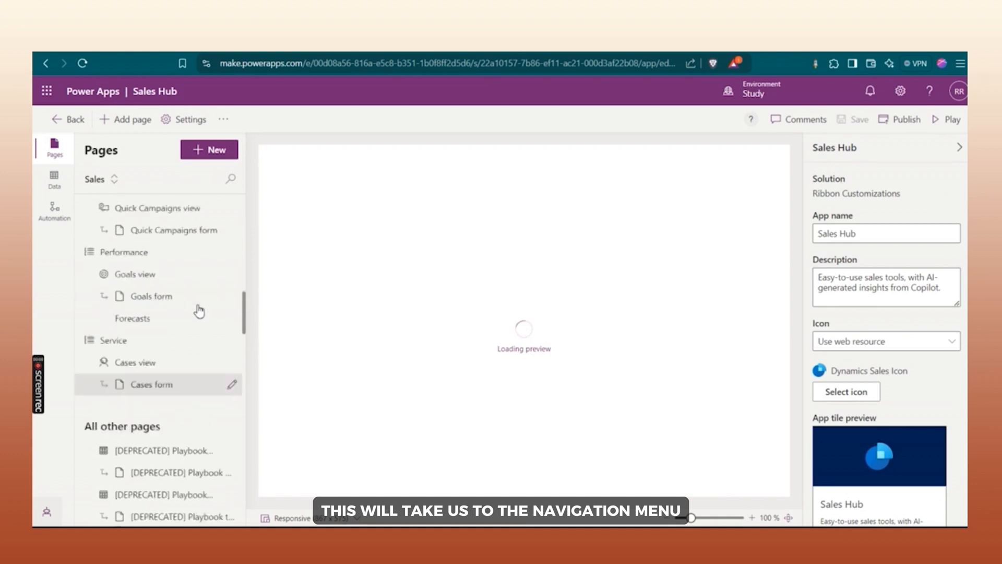
pyautogui.scroll(4, 199, 311)
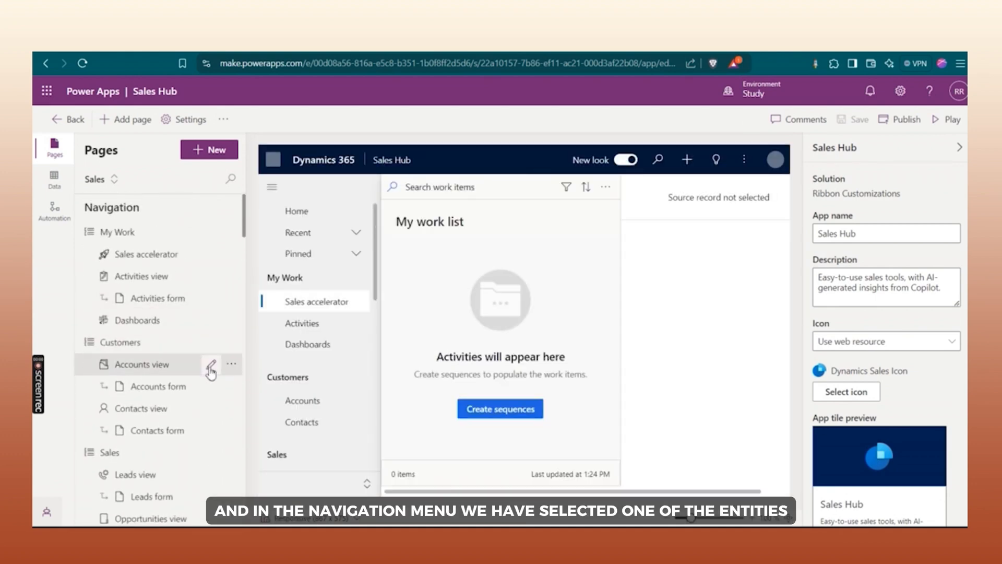
pyautogui.scroll(-2, 209, 366)
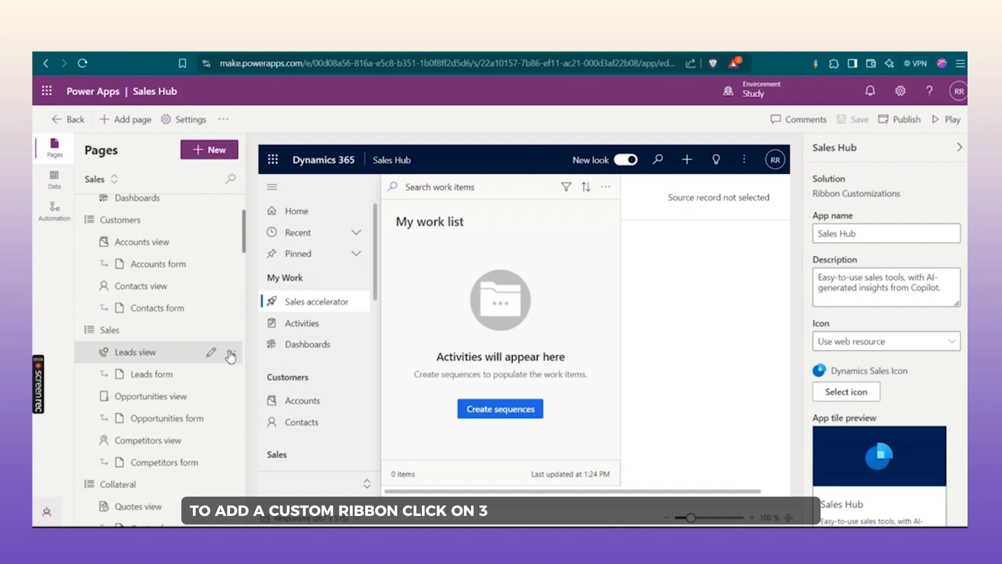
pyautogui.click(231, 354)
pyautogui.click(270, 395)
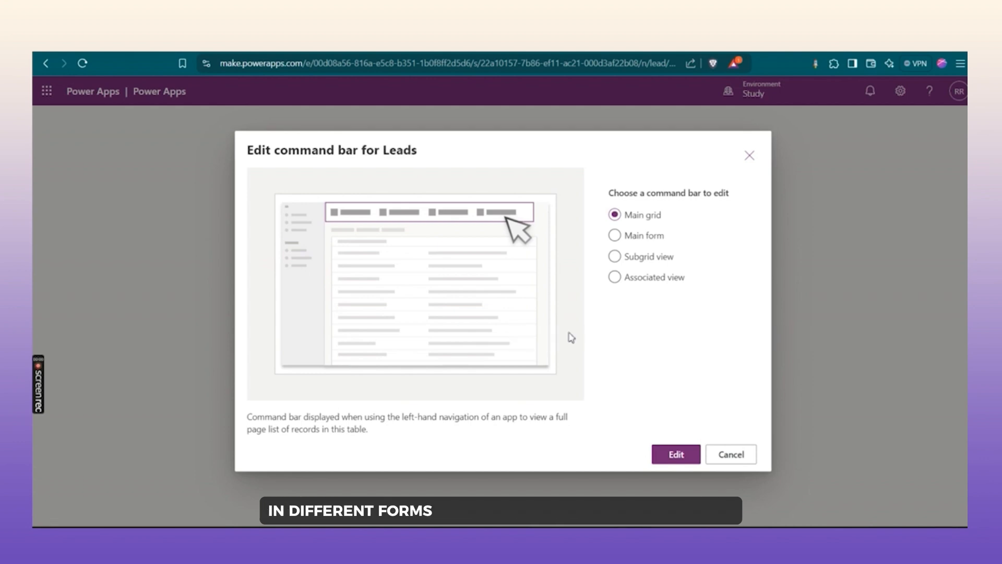
pyautogui.click(645, 255)
pyautogui.click(646, 239)
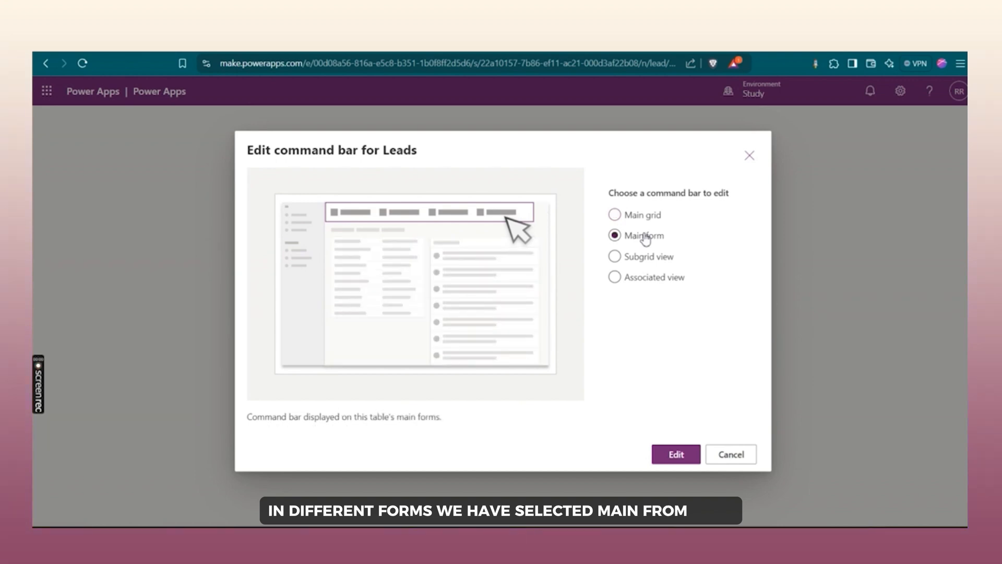
pyautogui.click(676, 455)
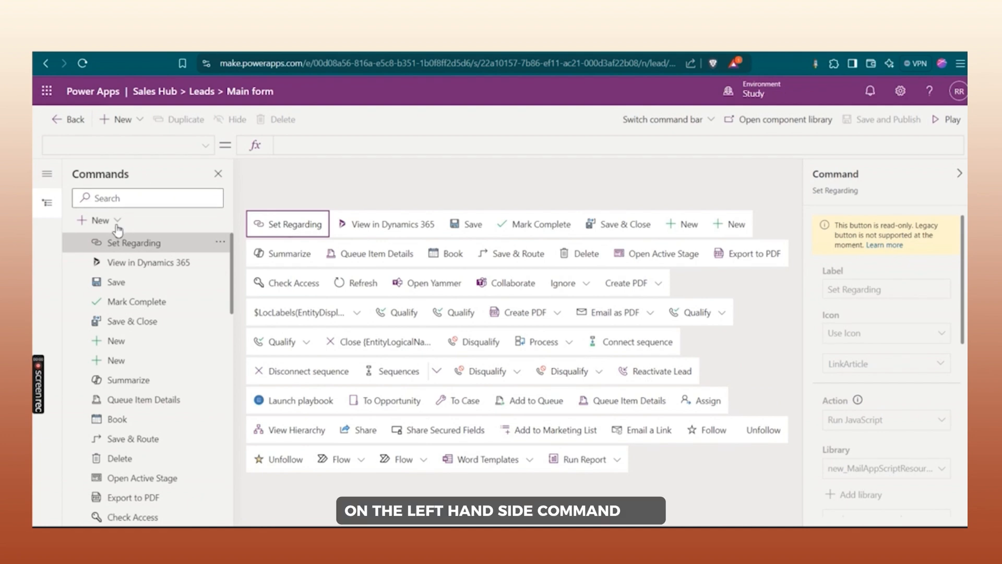
# - Add a new command to the Leads main form command bar and label it "Send Email"
pyautogui.click(102, 220)
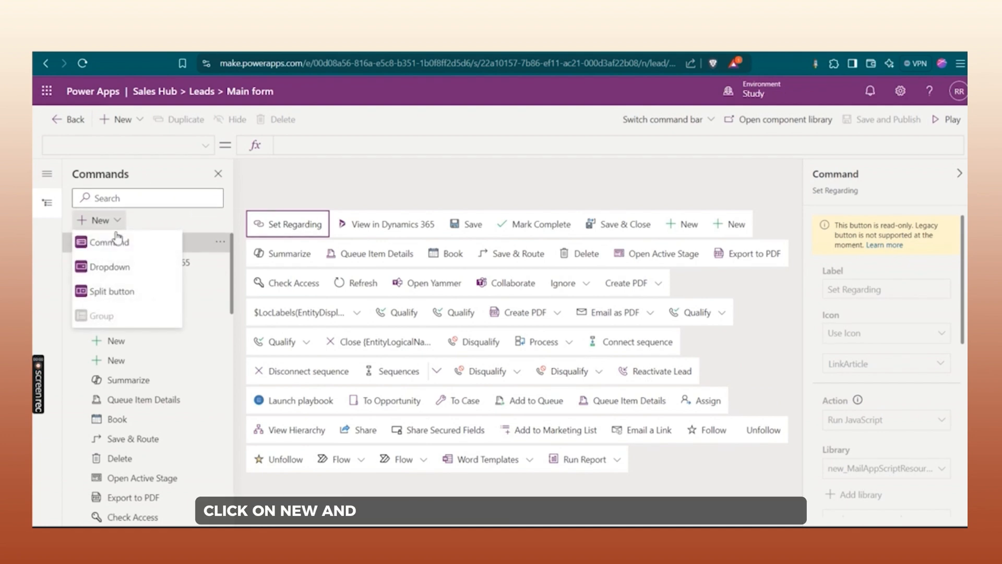
pyautogui.click(118, 243)
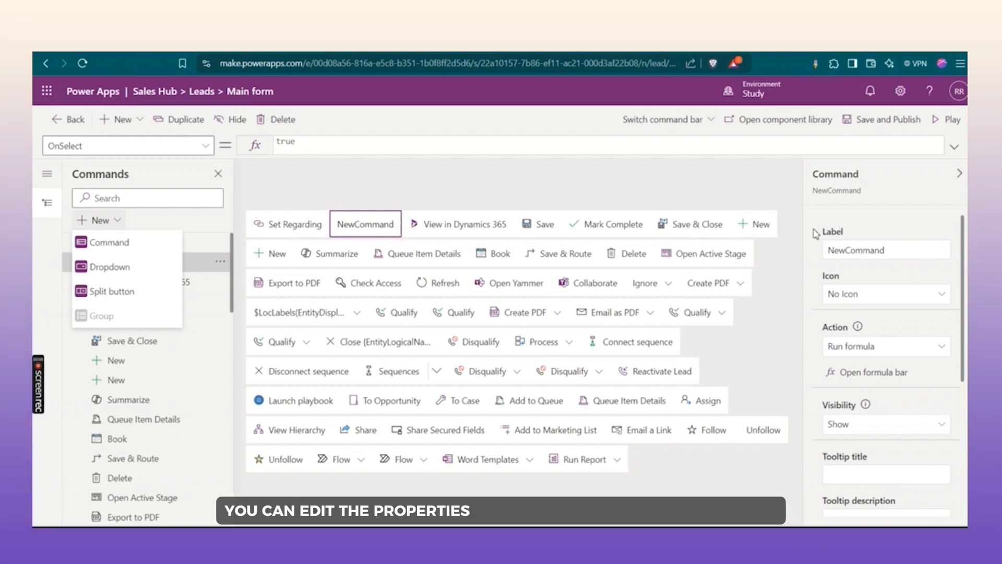
pyautogui.doubleClick(862, 250)
pyautogui.write('Send Email')
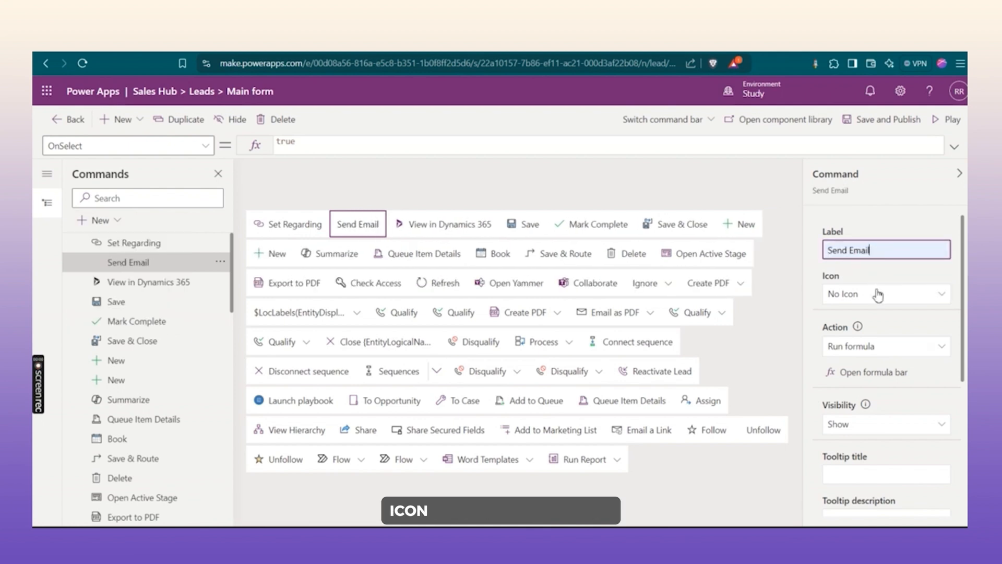
# - Give the Send Email command the standard AddProducts icon
pyautogui.click(873, 294)
pyautogui.click(888, 338)
pyautogui.click(939, 325)
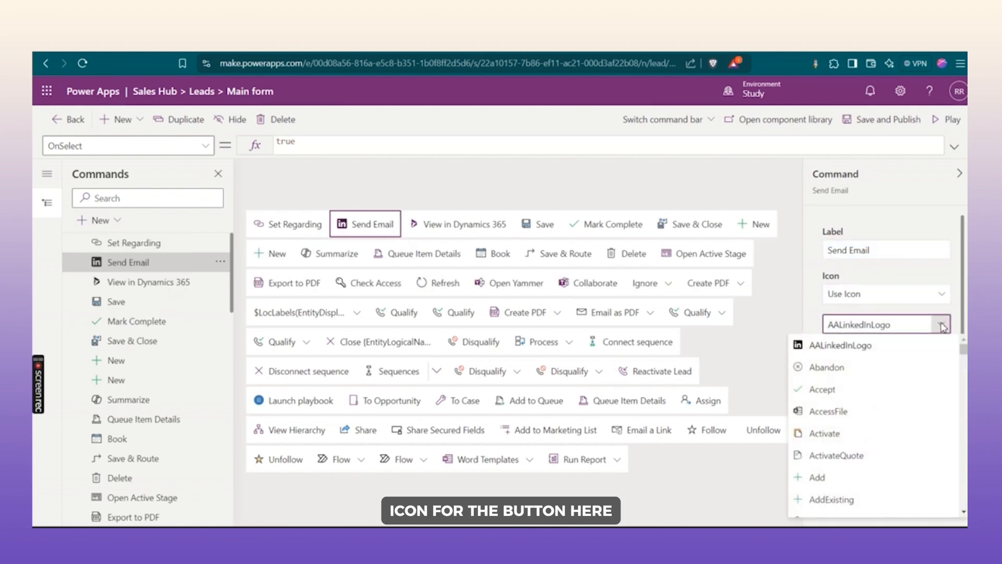
pyautogui.scroll(-2, 902, 367)
pyautogui.scroll(-1, 883, 375)
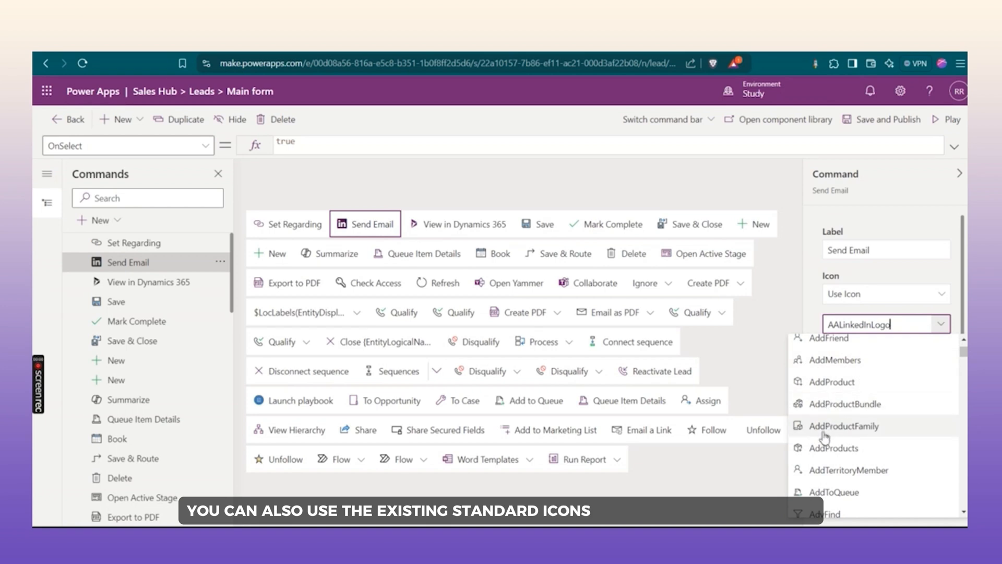
pyautogui.click(828, 474)
# - Set the Send Email command's action to Run JavaScript
pyautogui.scroll(-1, 862, 345)
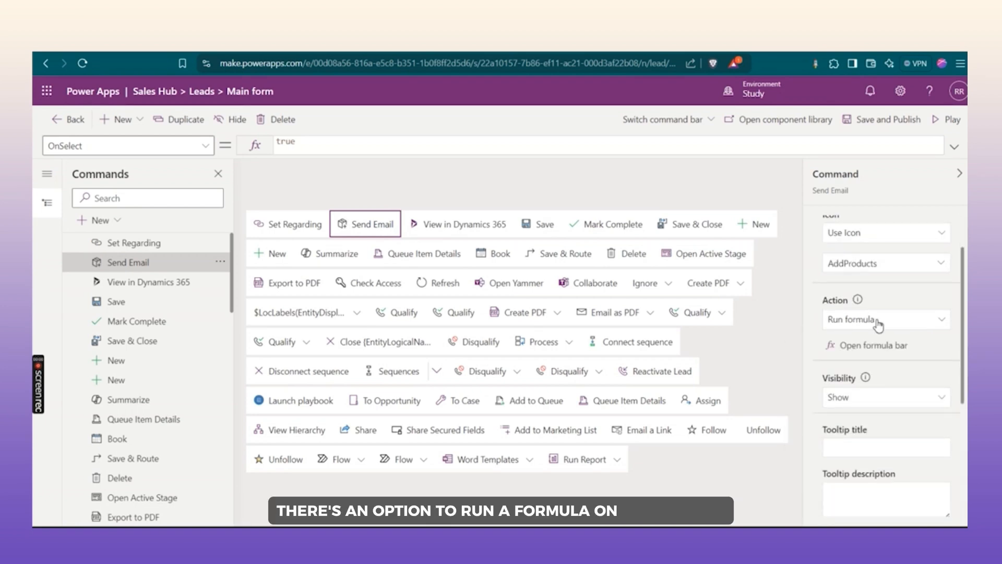
pyautogui.click(878, 323)
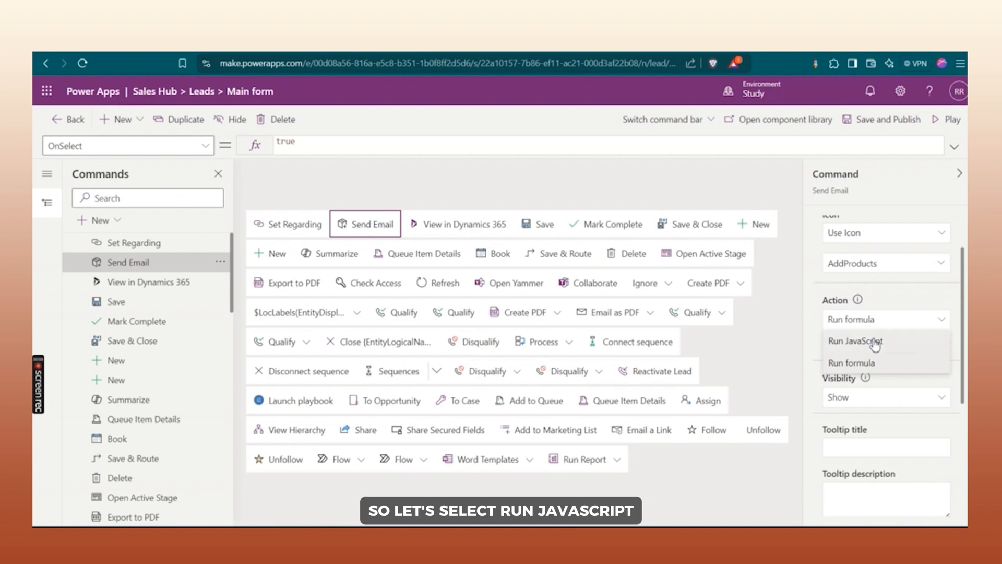
pyautogui.click(875, 342)
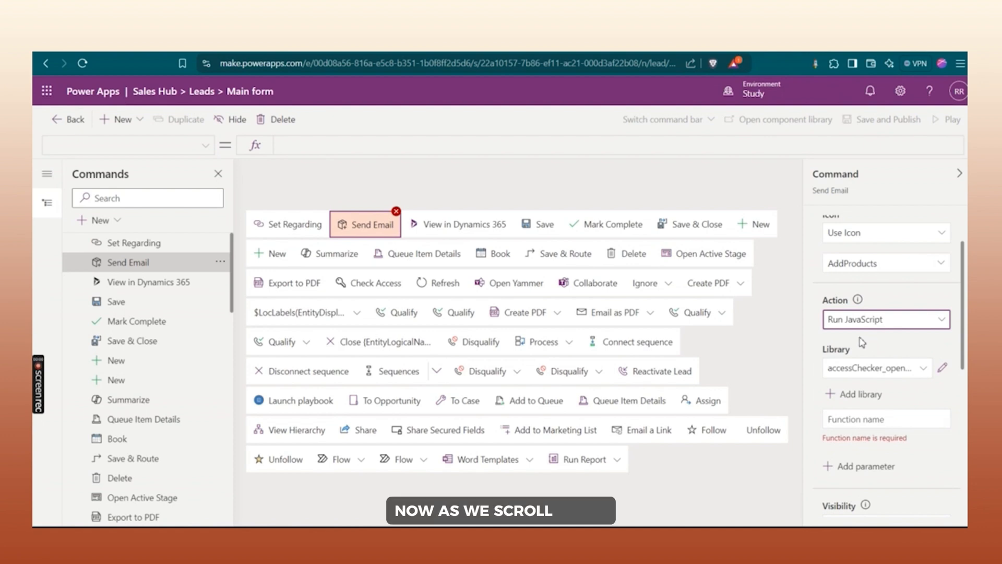
# - Set the command's tooltip title to "Send Email" and its tooltip description to "Sends an email to lead"
pyautogui.scroll(-5, 863, 343)
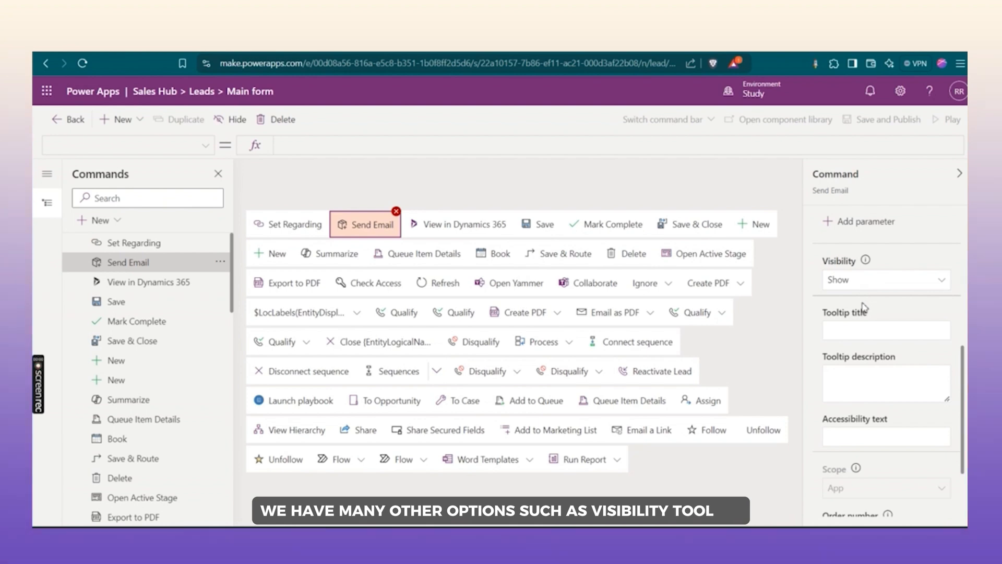
pyautogui.scroll(-1, 878, 355)
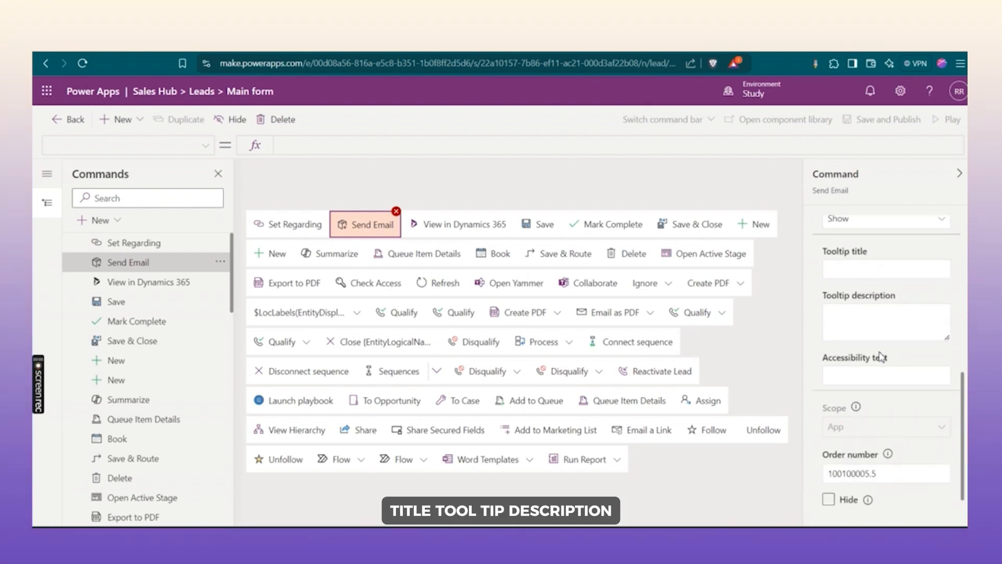
pyautogui.scroll(-1, 870, 377)
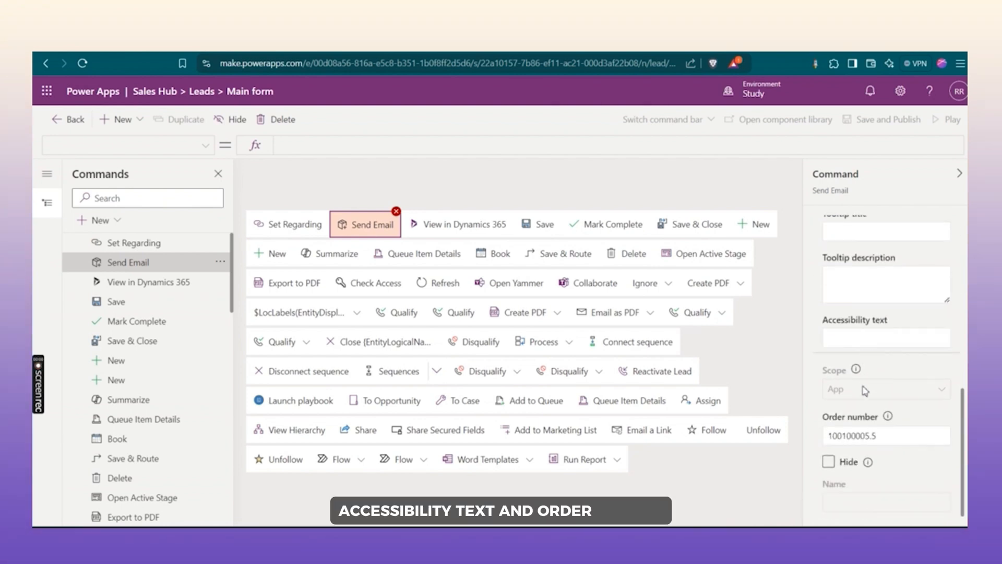
pyautogui.scroll(3, 861, 417)
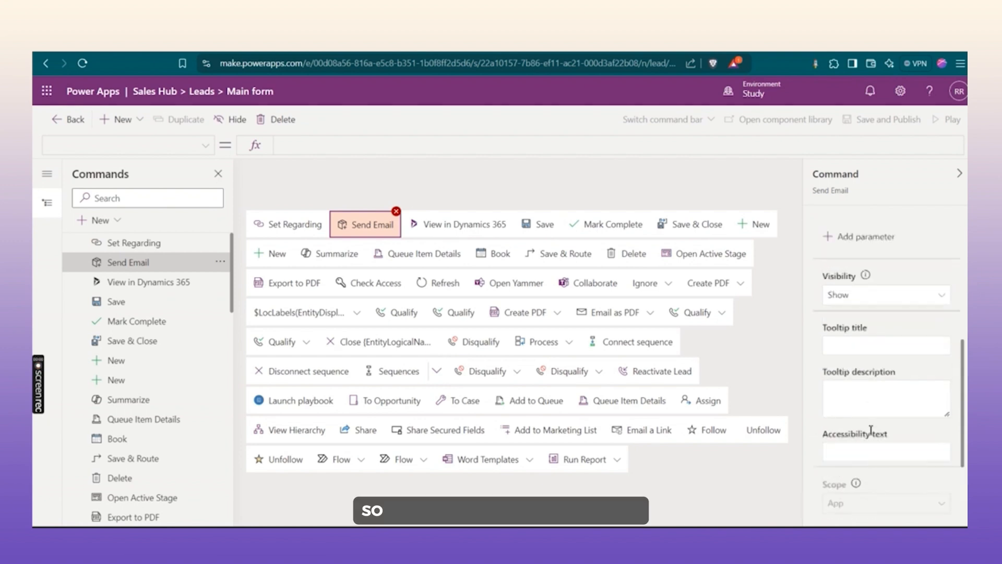
pyautogui.click(850, 357)
pyautogui.write('Send EM')
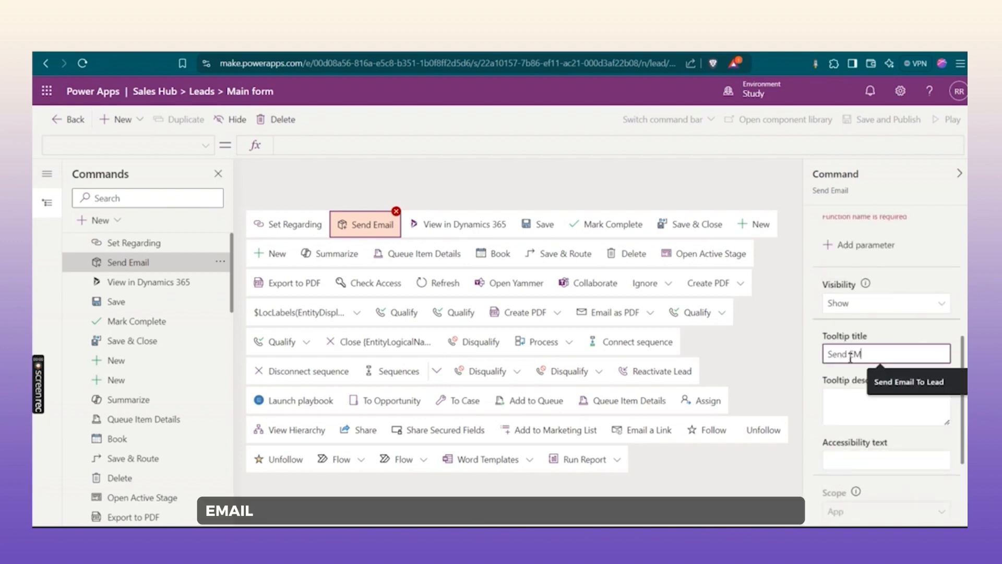
pyautogui.press('BackSpace')
pyautogui.press('BackSpace')
pyautogui.press('BackSpace')
pyautogui.click(844, 398)
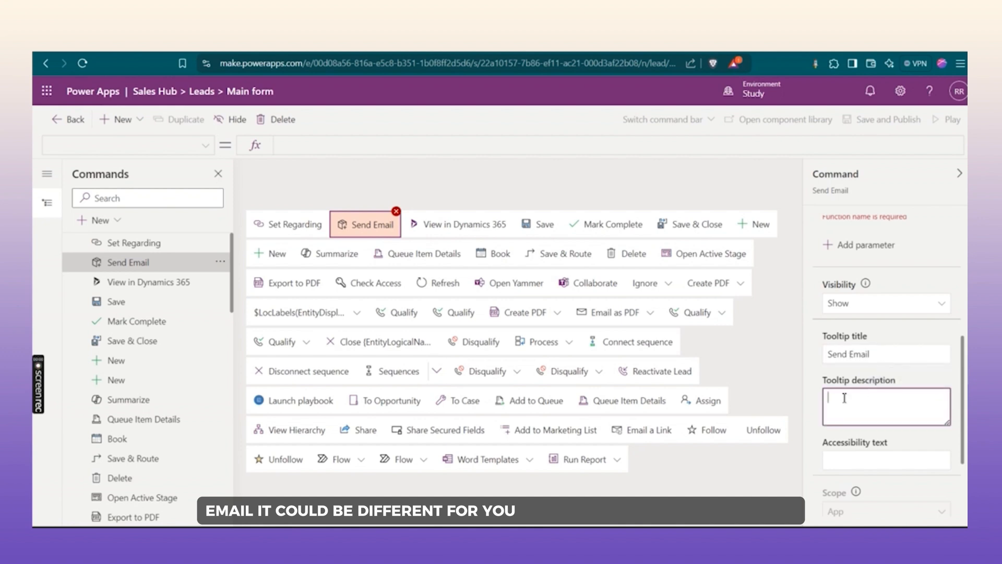
pyautogui.write('Sends an email to lead')
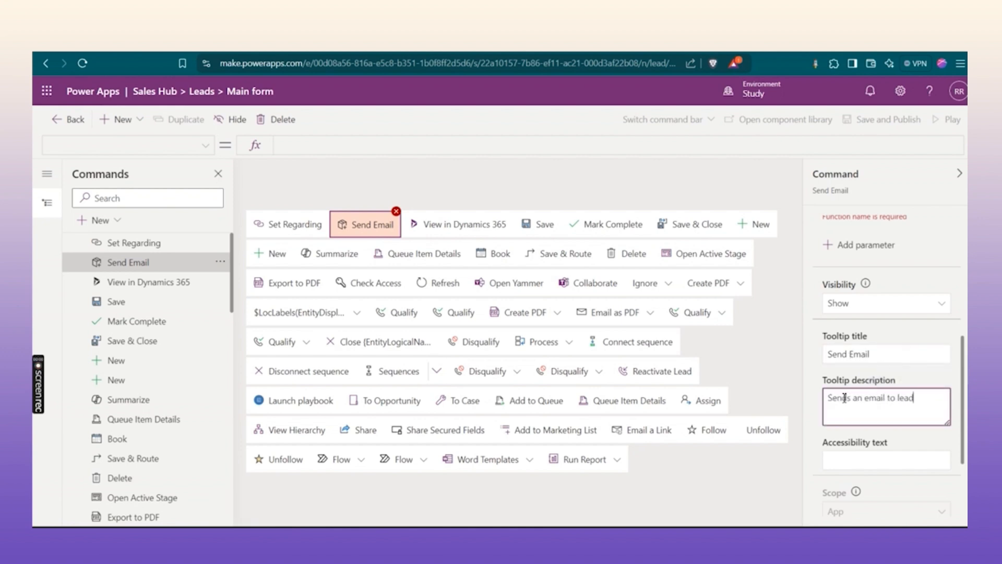
# - Search the JavaScript libraries for "sendEmail" and add the sendEmailToLead web resource to the Send Email command
pyautogui.scroll(4, 819, 385)
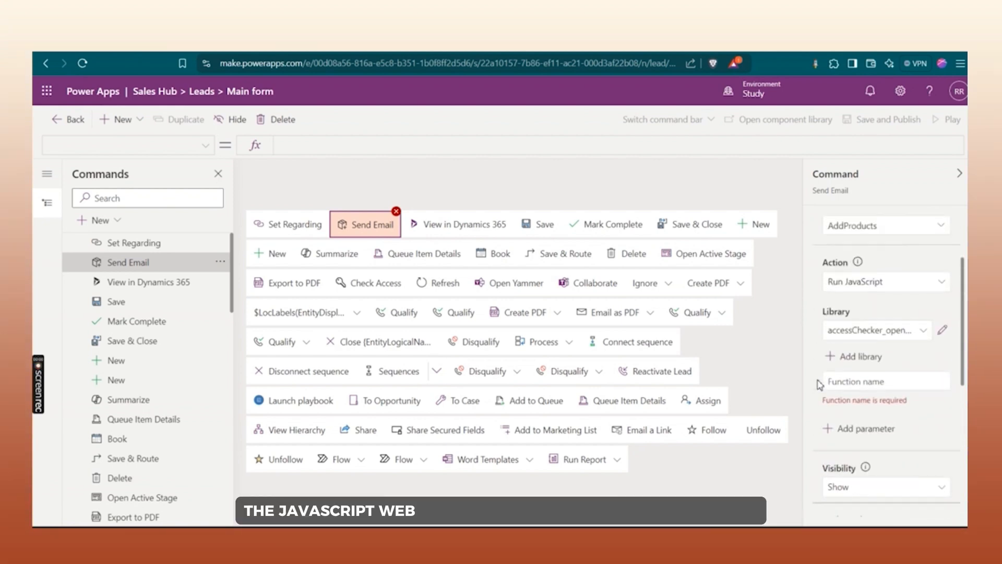
pyautogui.scroll(2, 821, 382)
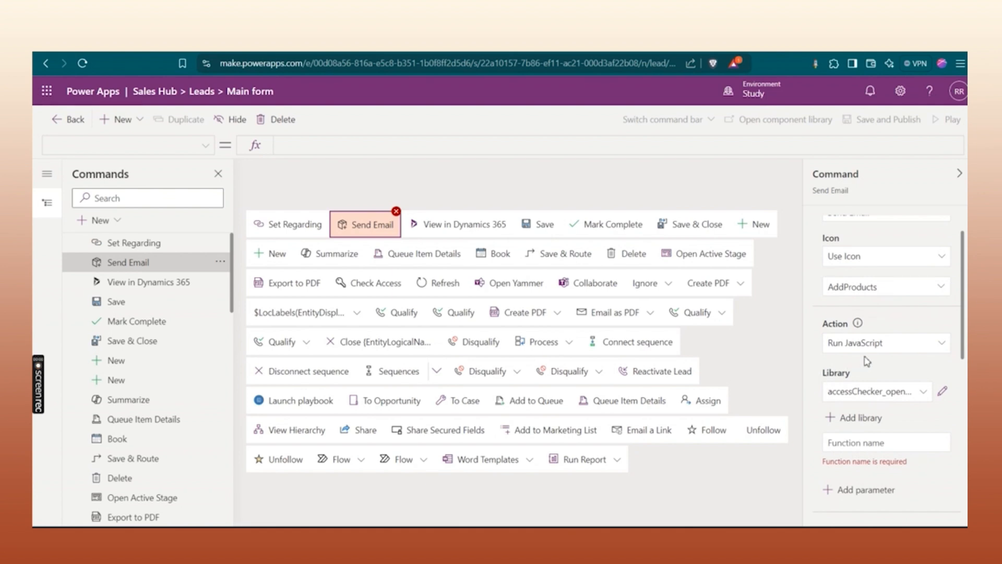
pyautogui.click(878, 420)
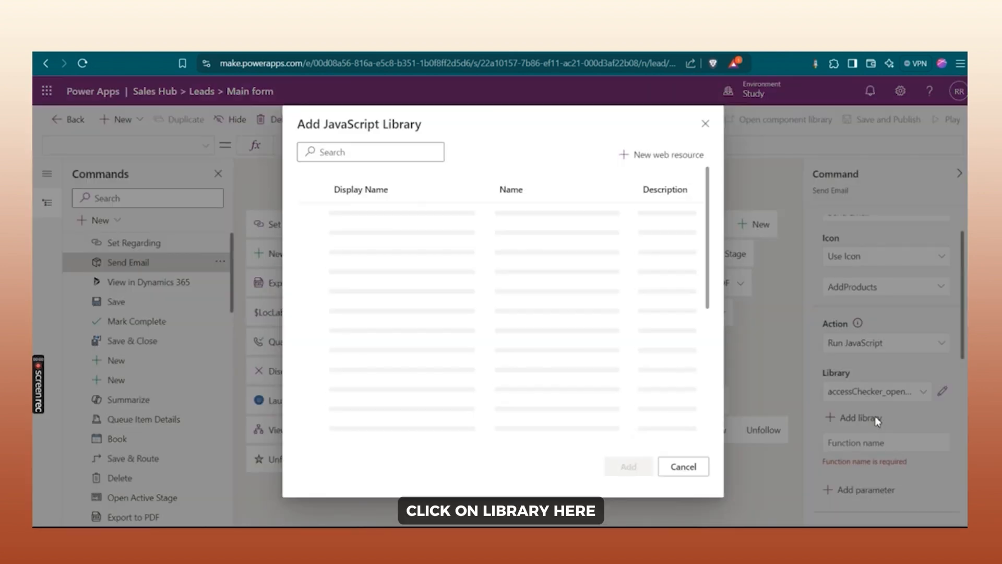
pyautogui.click(388, 154)
pyautogui.write('send')
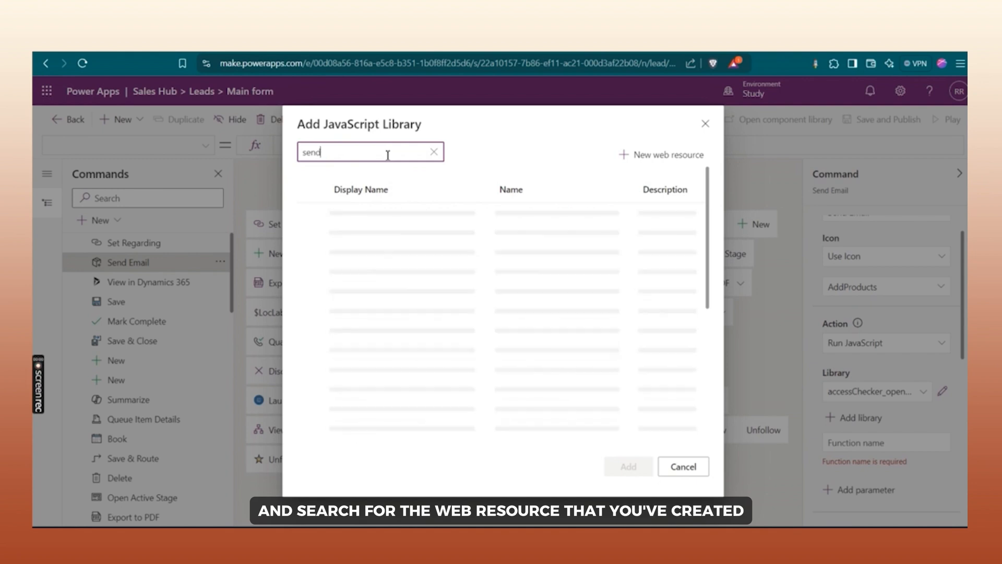
pyautogui.write('Email')
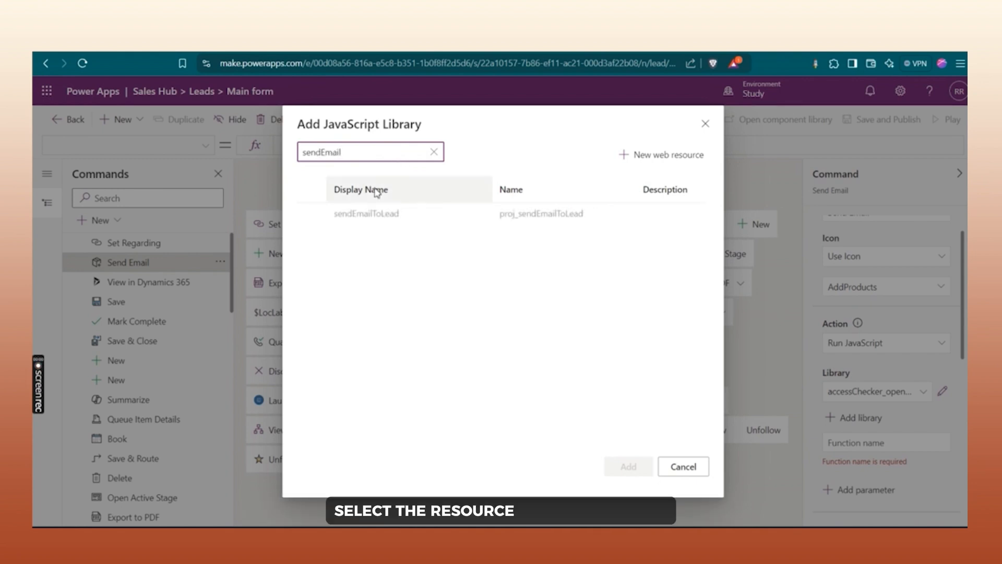
pyautogui.click(315, 216)
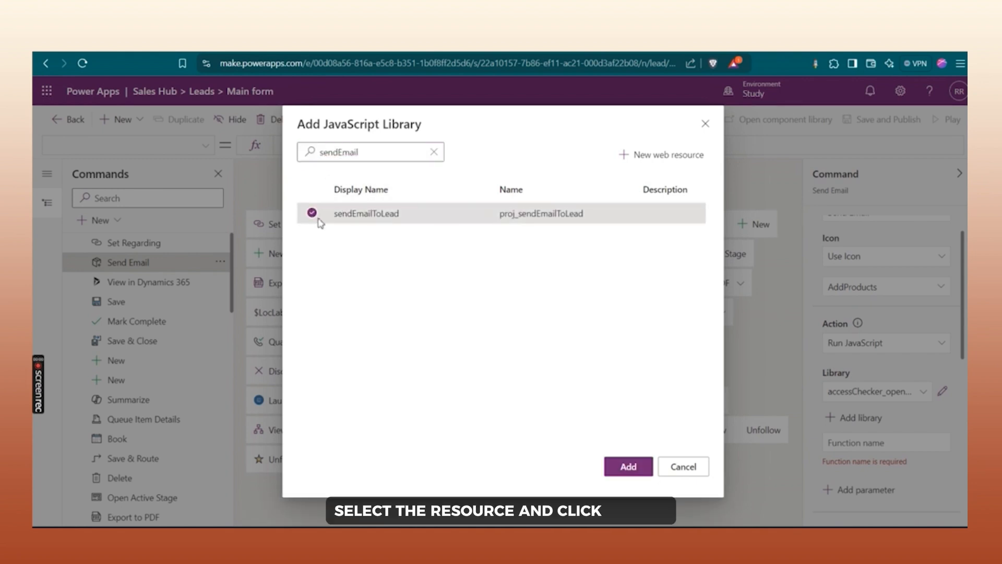
pyautogui.click(628, 466)
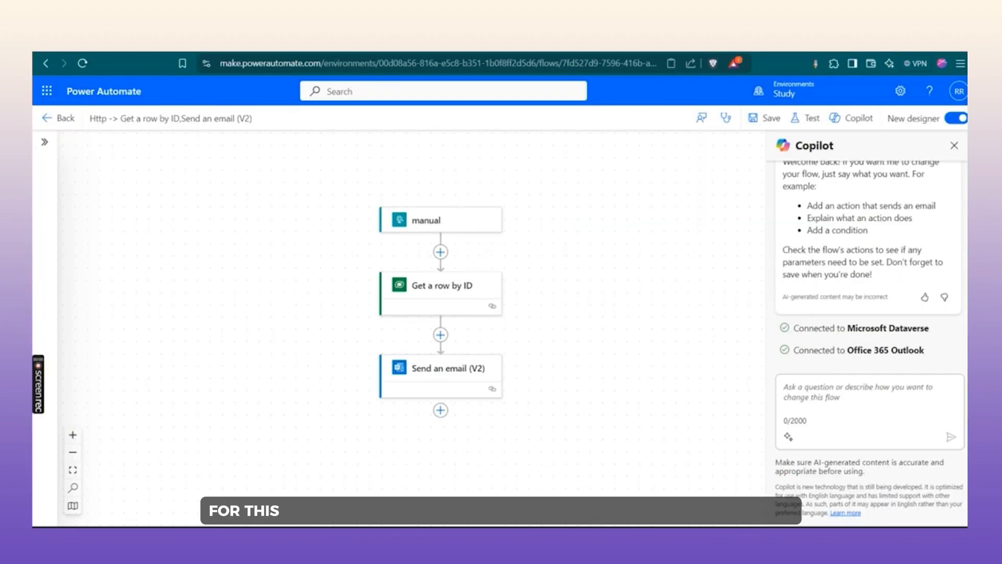
# - In the Power Automate flow, examine the parameters of the manual HTTP trigger and the Get a row by ID action
pyautogui.click(410, 223)
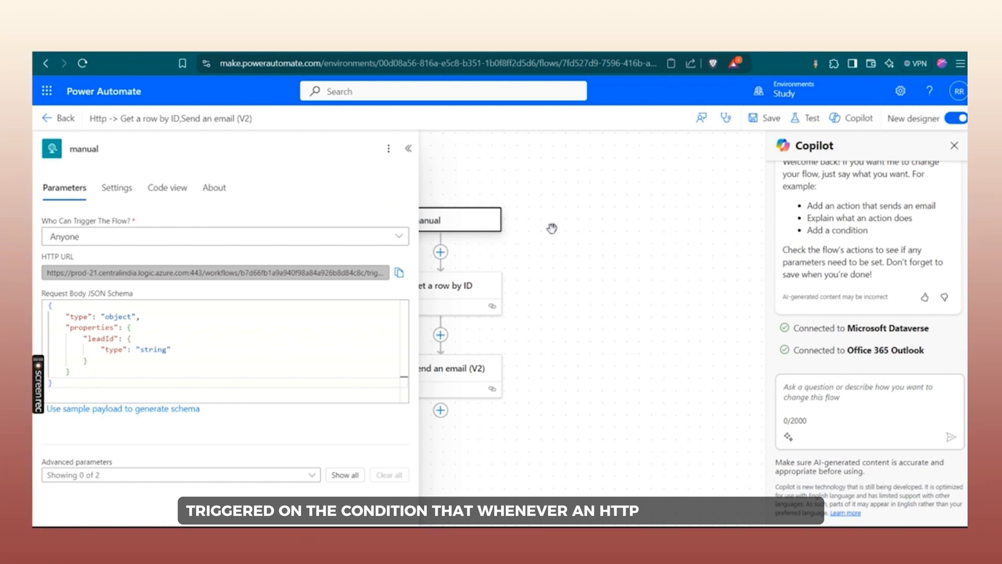
pyautogui.click(571, 257)
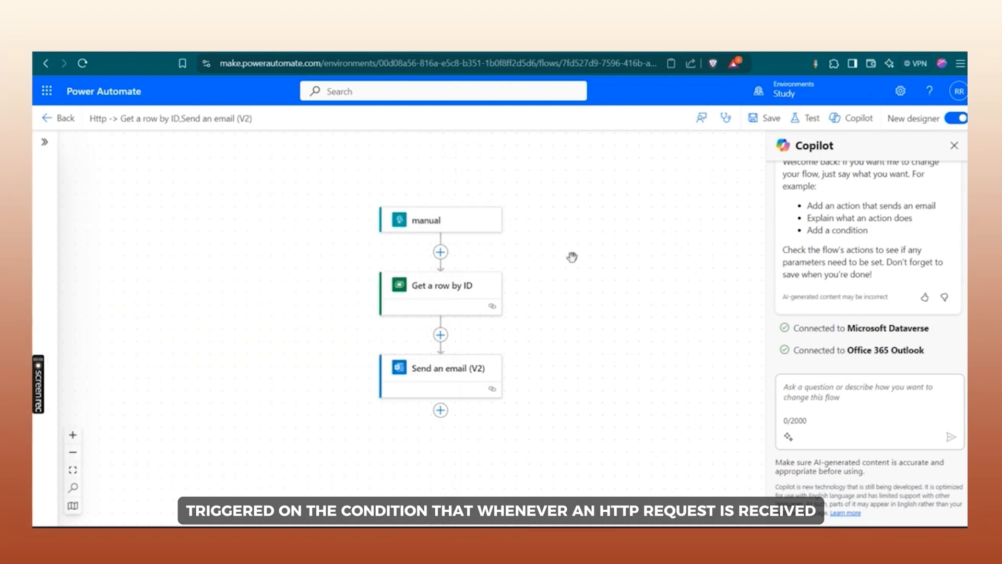
pyautogui.click(432, 299)
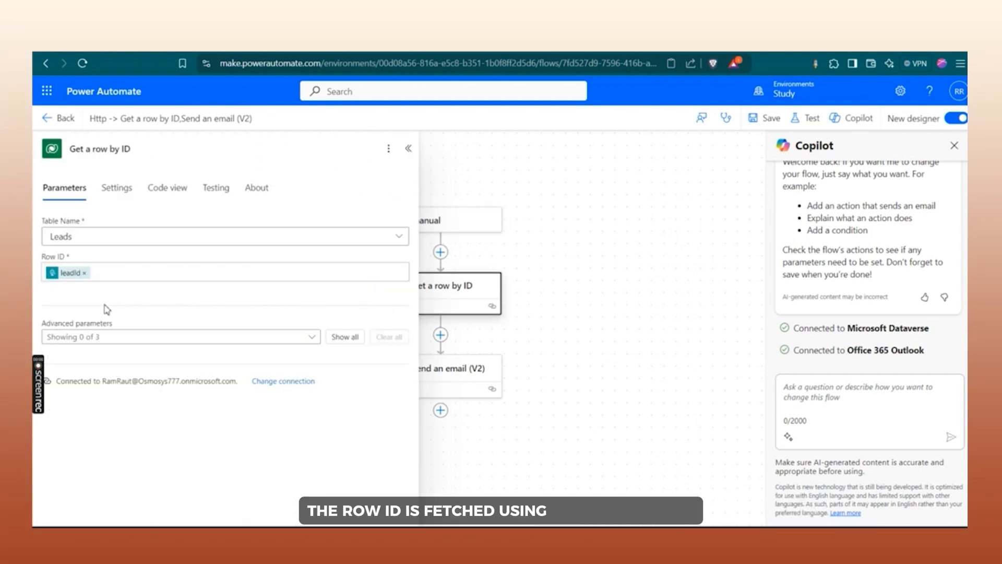
# - Examine the parameters of the flow's Send an email (V2) action
pyautogui.click(555, 299)
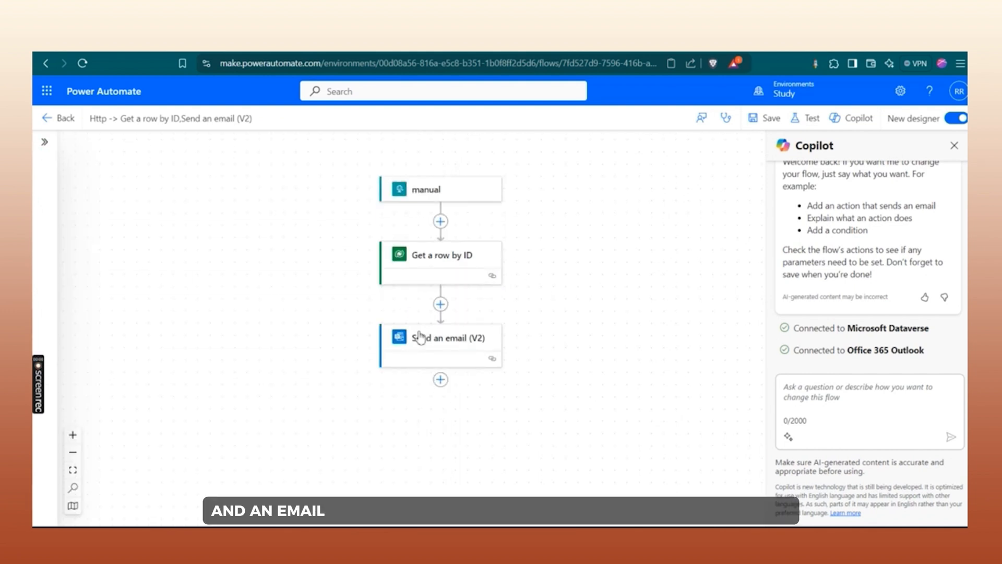
pyautogui.click(427, 353)
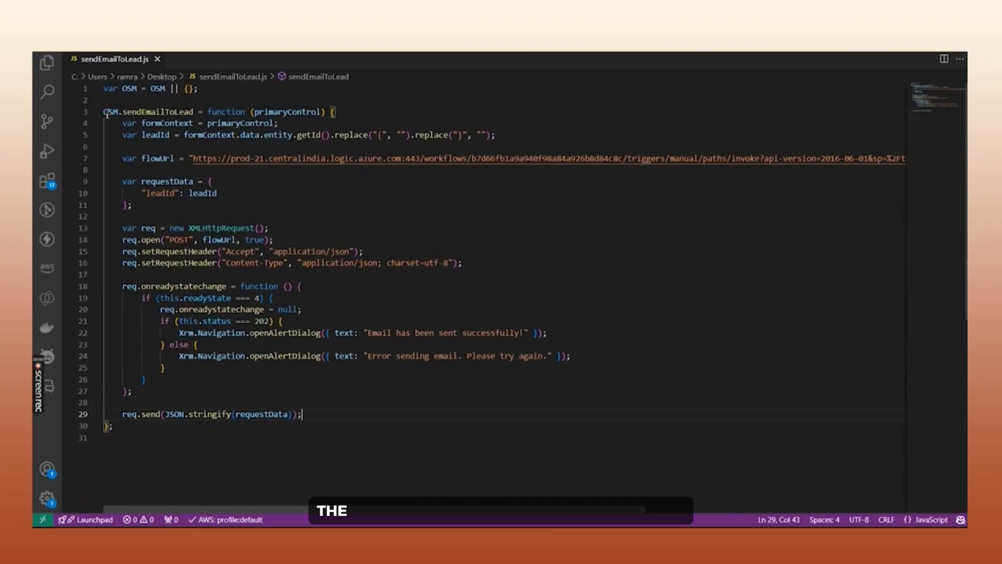
# - Copy OSM.sendEmailToLead from sendEmailToLead.js in Visual Studio Code and set it as the Send Email command's function name in Power Apps
pyautogui.moveTo(103, 111); pyautogui.dragTo(196, 112)
pyautogui.hotkey('ctrl', 'c')
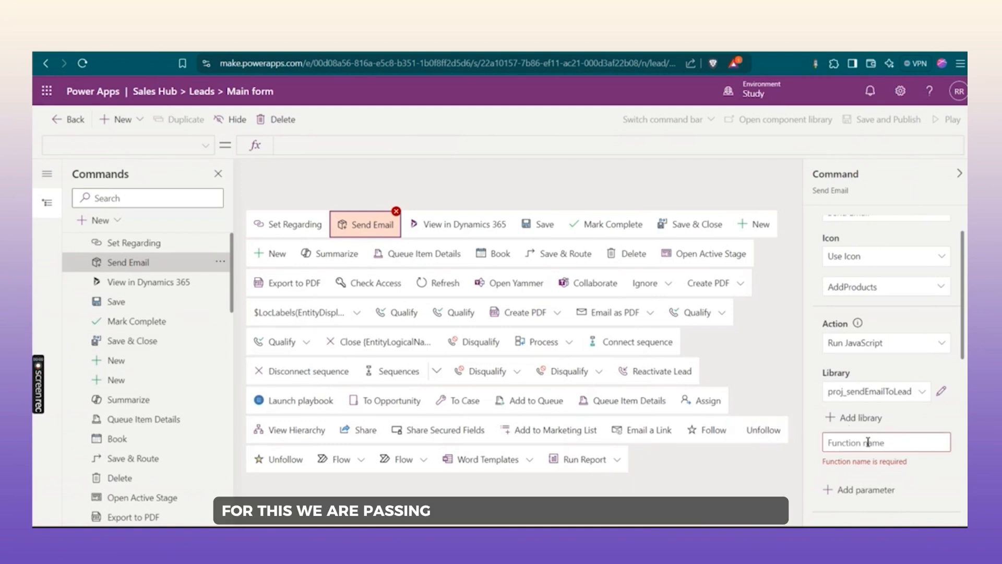
pyautogui.click(868, 442)
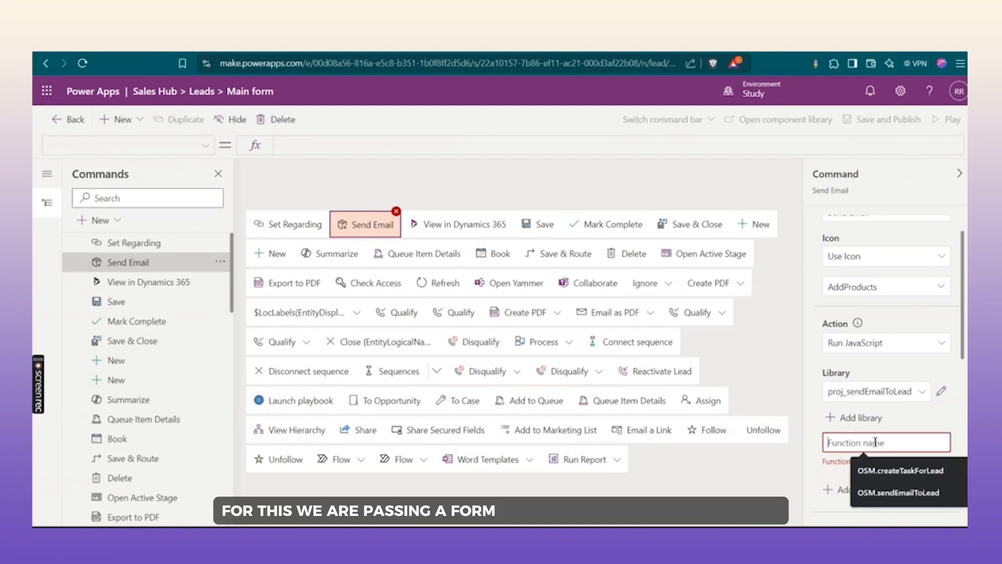
pyautogui.hotkey('ctrl', 'v')
# - Add a parameter to the Send Email command's JavaScript function and set it to PrimaryControl
pyautogui.scroll(-2, 918, 418)
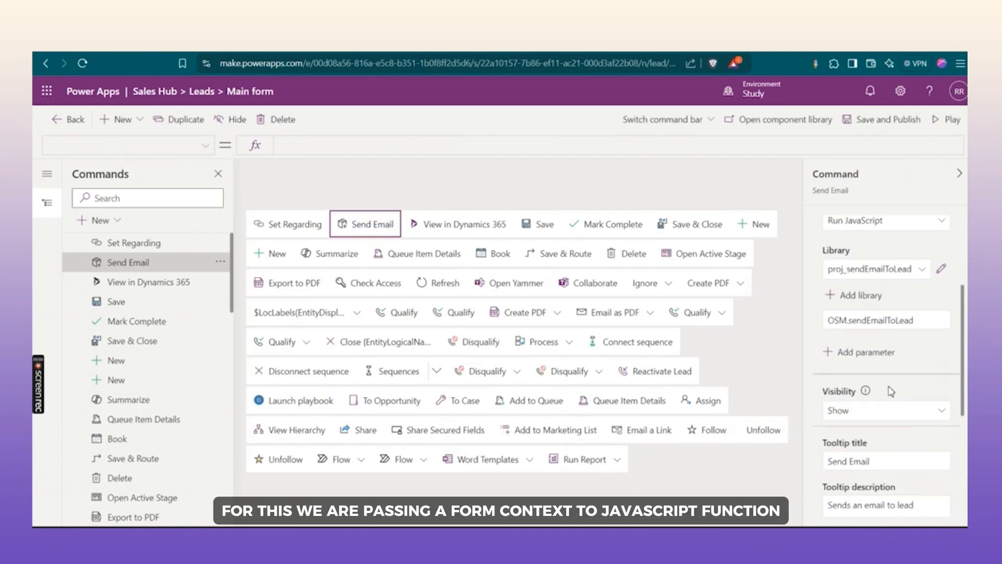
pyautogui.click(879, 361)
pyautogui.click(848, 396)
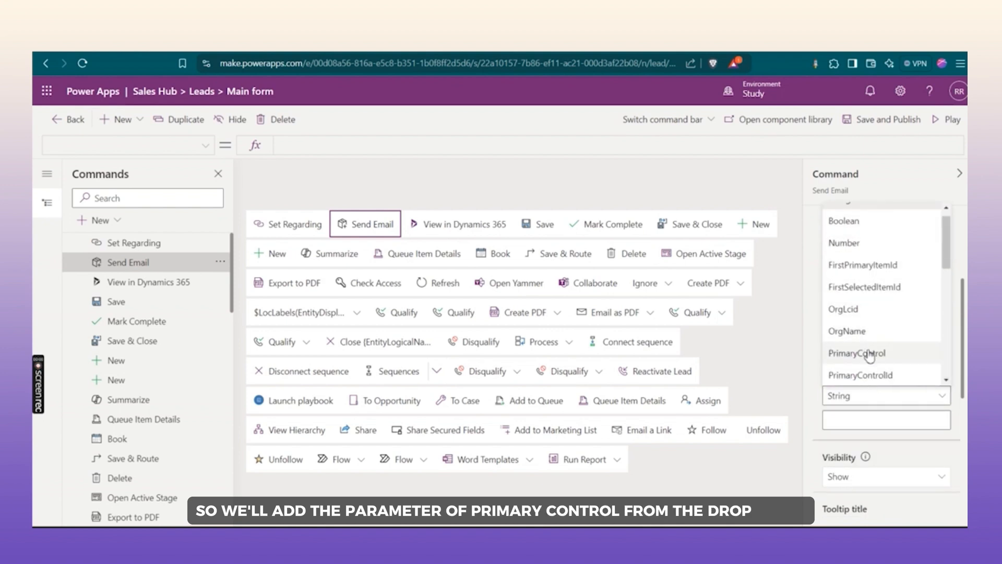
pyautogui.click(869, 356)
pyautogui.scroll(-1, 822, 402)
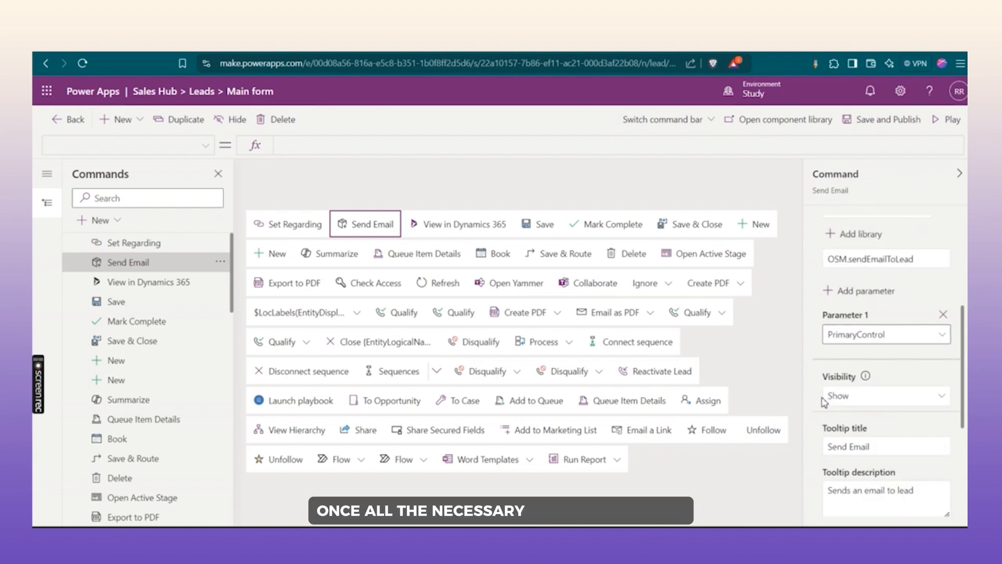
# - Save and publish the Send Email command and launch the Sales Hub app to test it
pyautogui.scroll(-1, 824, 402)
pyautogui.scroll(5, 823, 402)
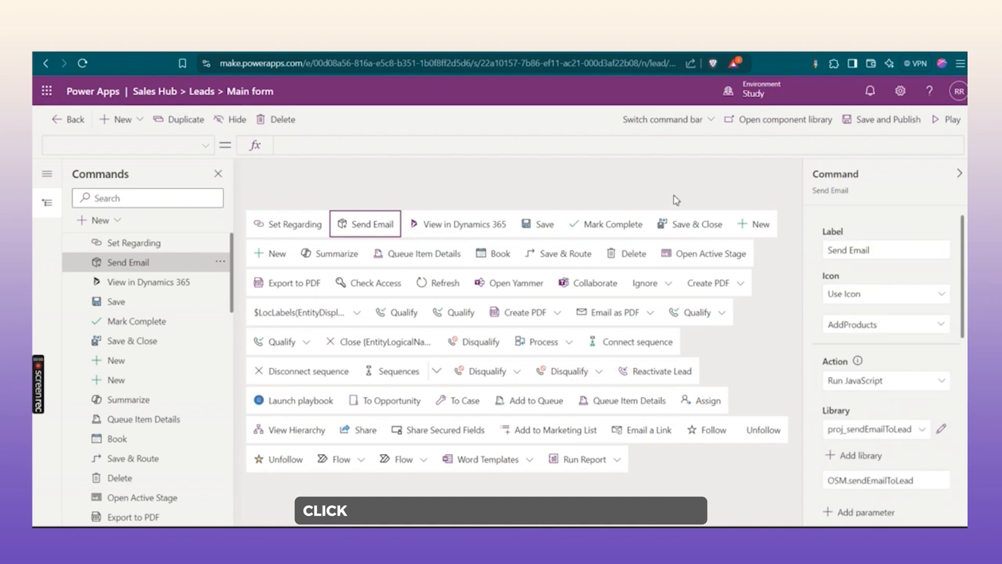
pyautogui.click(865, 123)
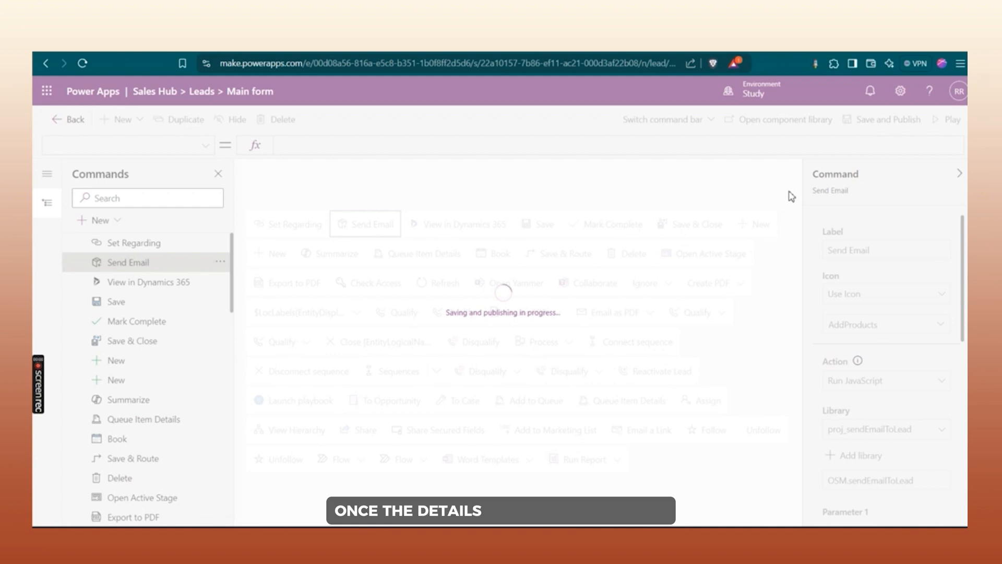
pyautogui.click(947, 120)
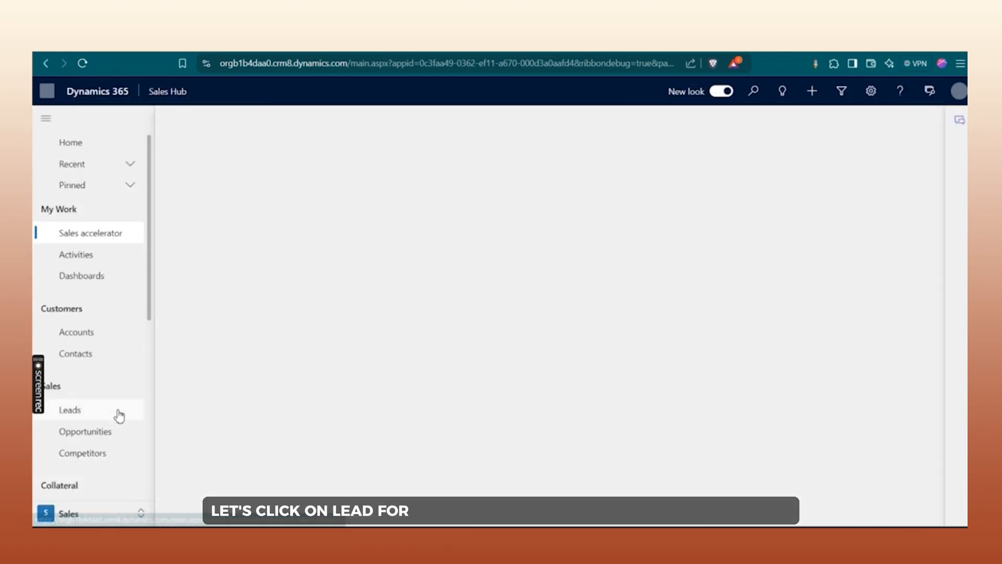
# - Open the lead with the topic "Enquiry about the product" from My Open Leads, run its Send Email command and dismiss the alert
pyautogui.click(119, 416)
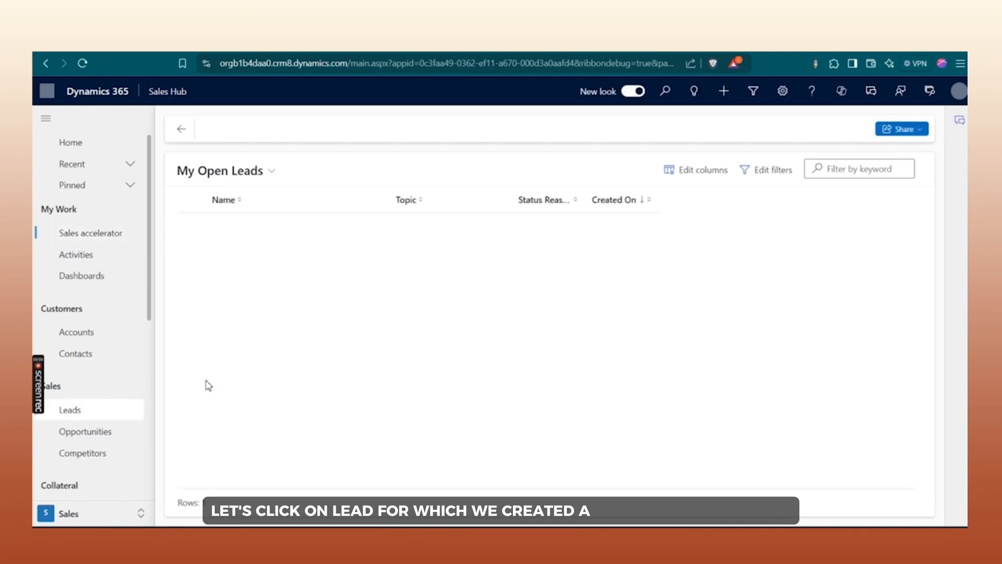
pyautogui.doubleClick(272, 230)
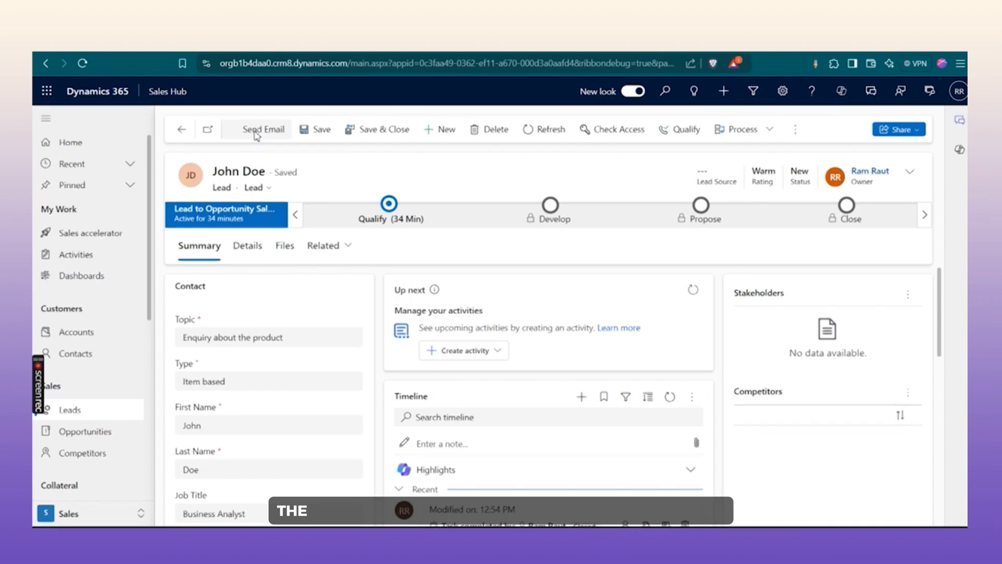
pyautogui.click(255, 133)
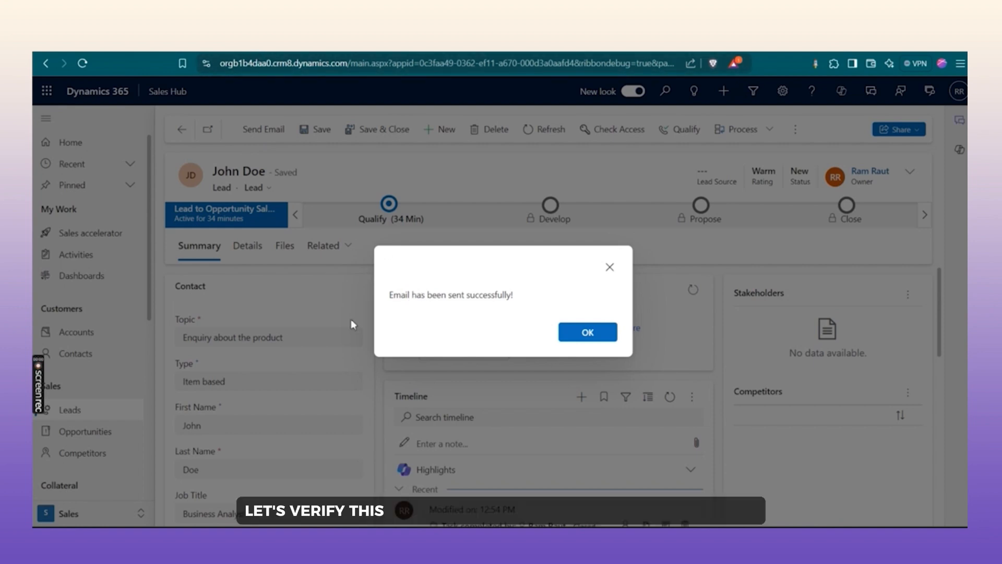
pyautogui.click(577, 345)
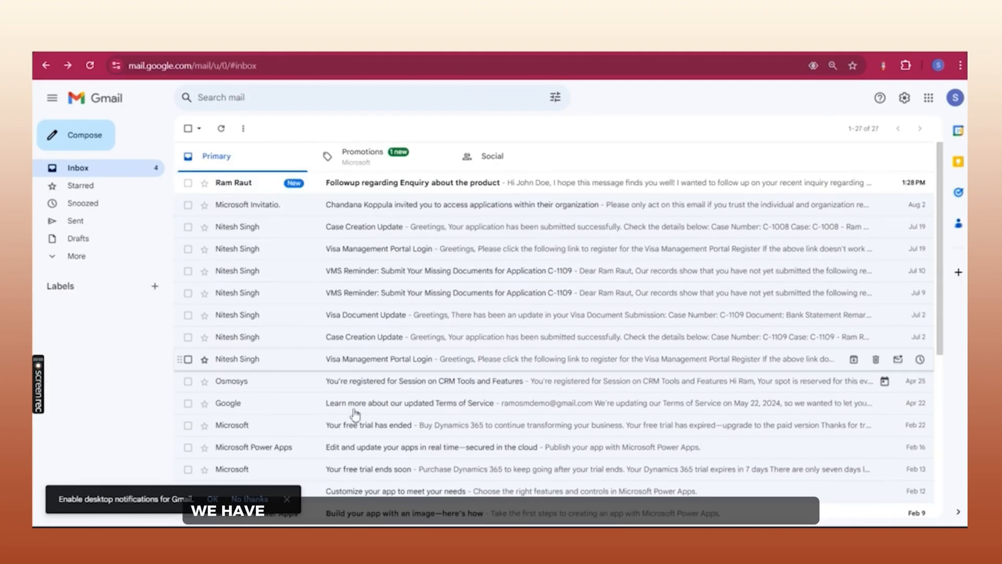
# - Switch to Gmail and open the new message "Followup regarding Enquiry about the product" to check the sent email
pyautogui.click(293, 185)
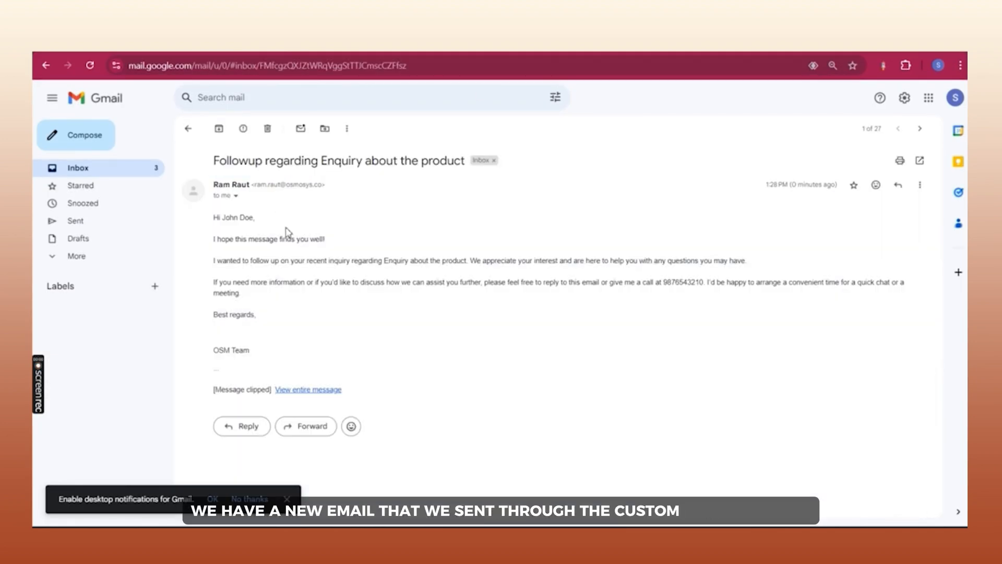